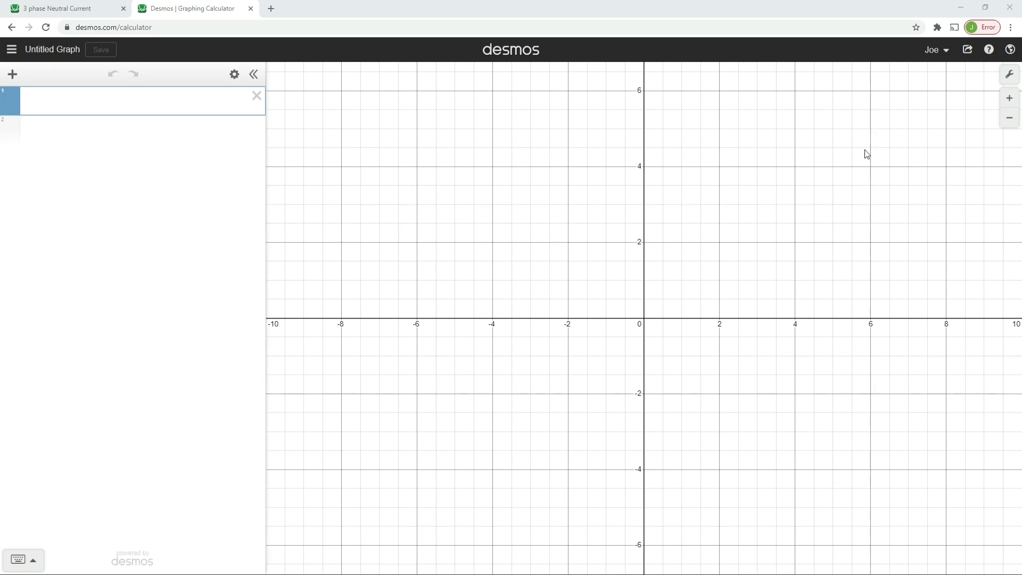
# In graph settings, set the x-axis maximum to 400, the y-axis to −11…11, and angles to Degrees.
pyautogui.click(1011, 77)
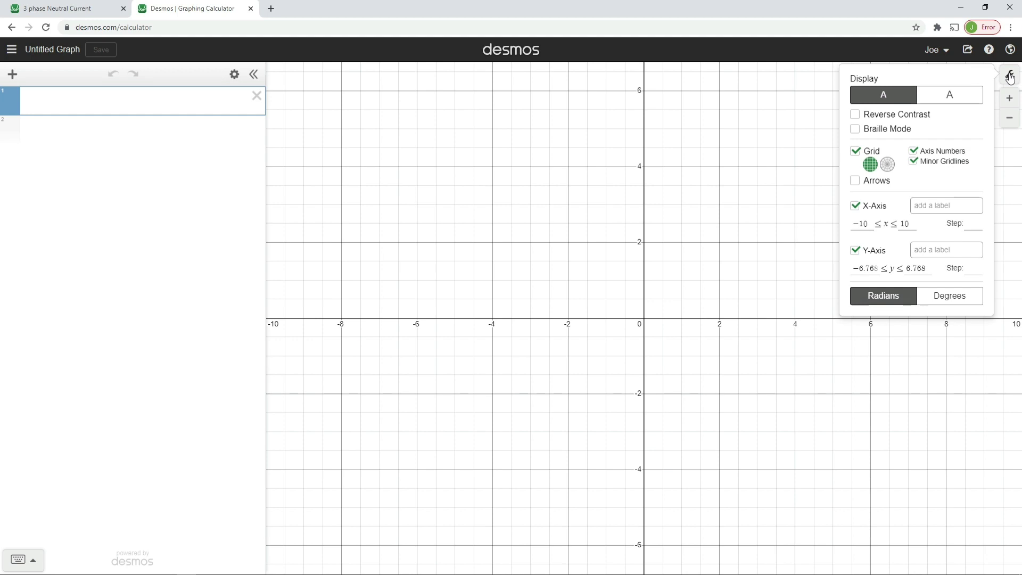
pyautogui.doubleClick(900, 223)
pyautogui.write('400')
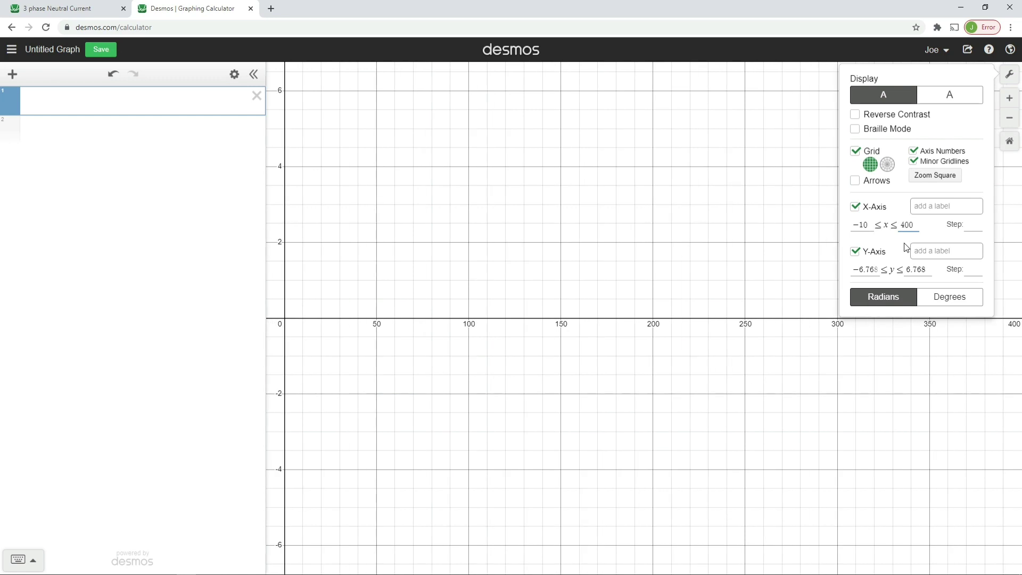
pyautogui.click(881, 232)
pyautogui.doubleClick(878, 268)
pyautogui.write('-11')
pyautogui.press('Tab')
pyautogui.write('11')
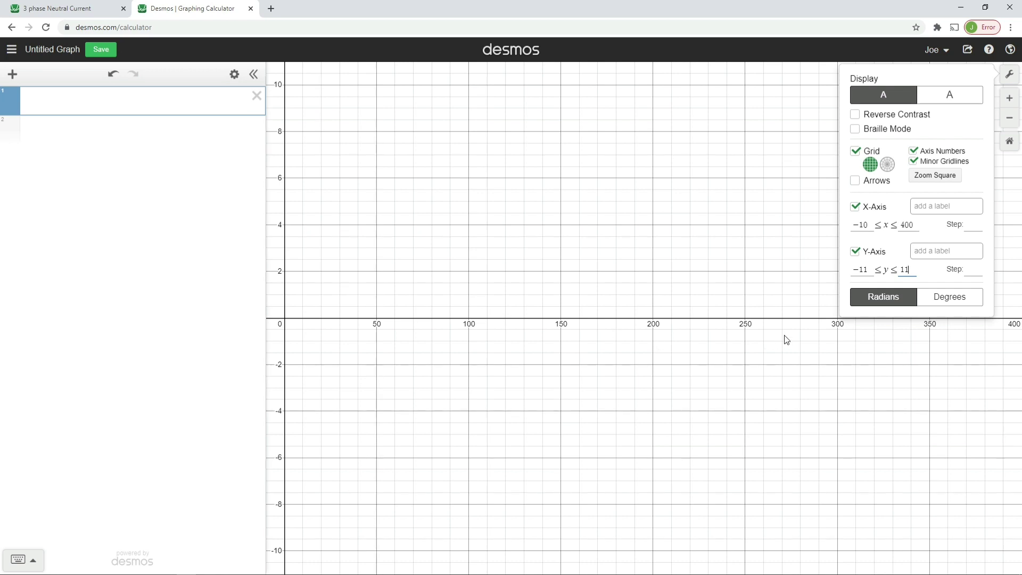
pyautogui.click(948, 301)
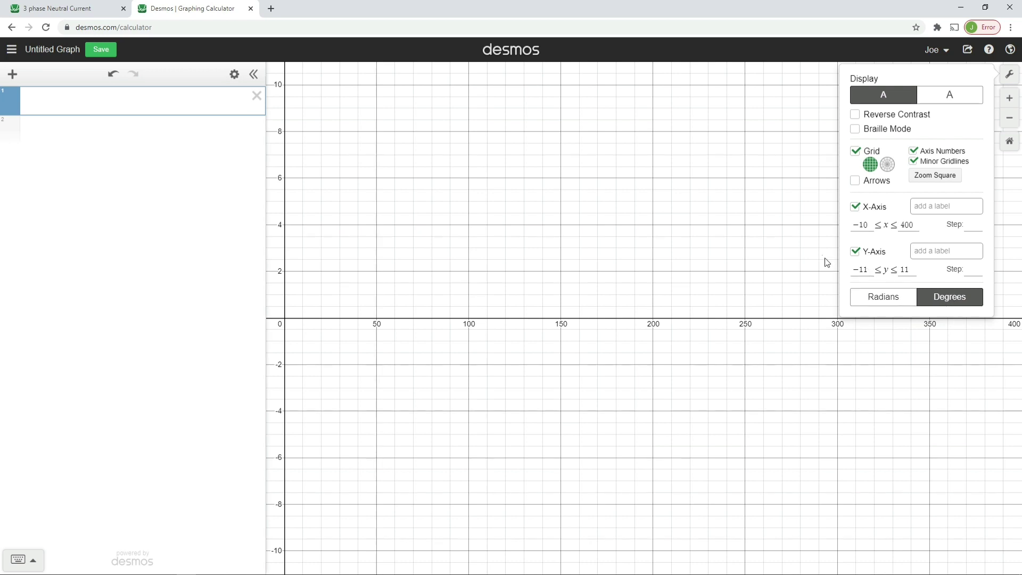
# Close the settings and enter y = L1 sin x as the first expression.
pyautogui.click(1009, 74)
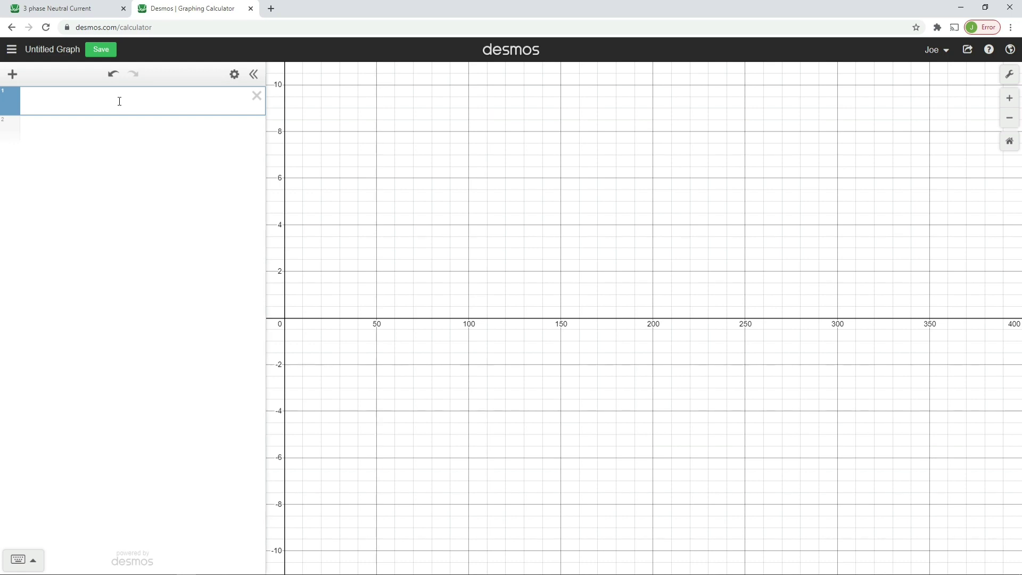
pyautogui.write('L1')
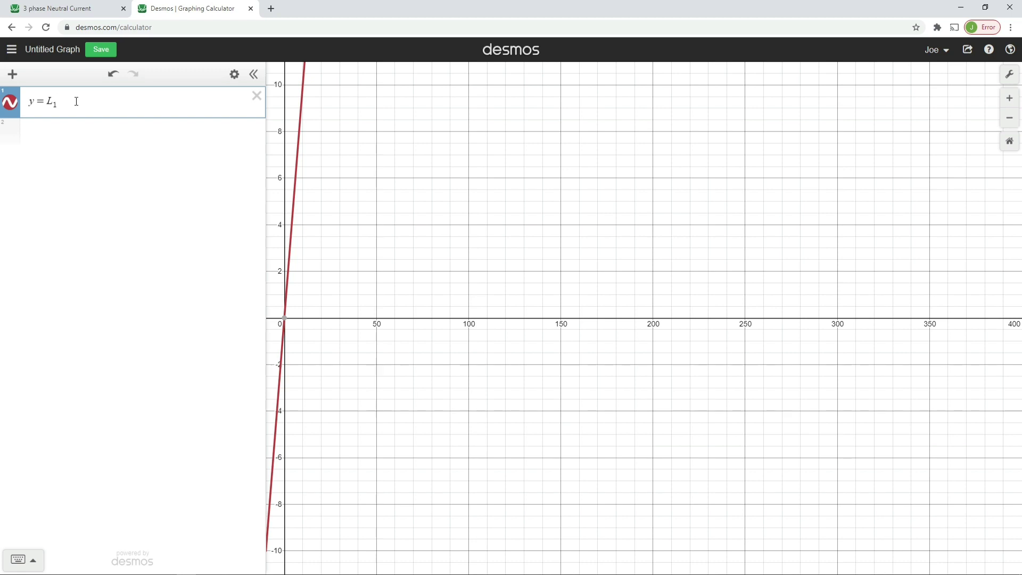
pyautogui.write('sin ')
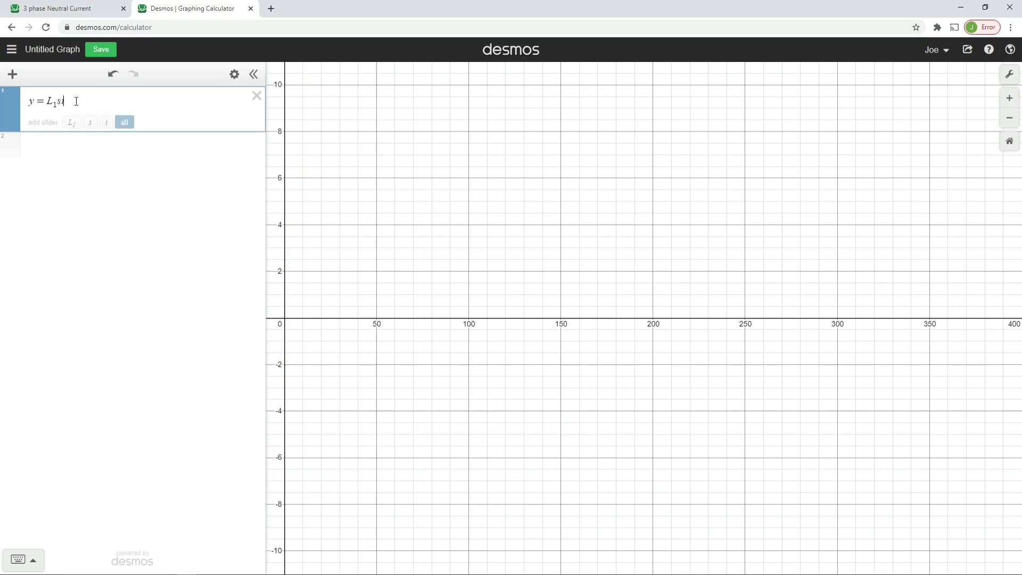
pyautogui.write('x')
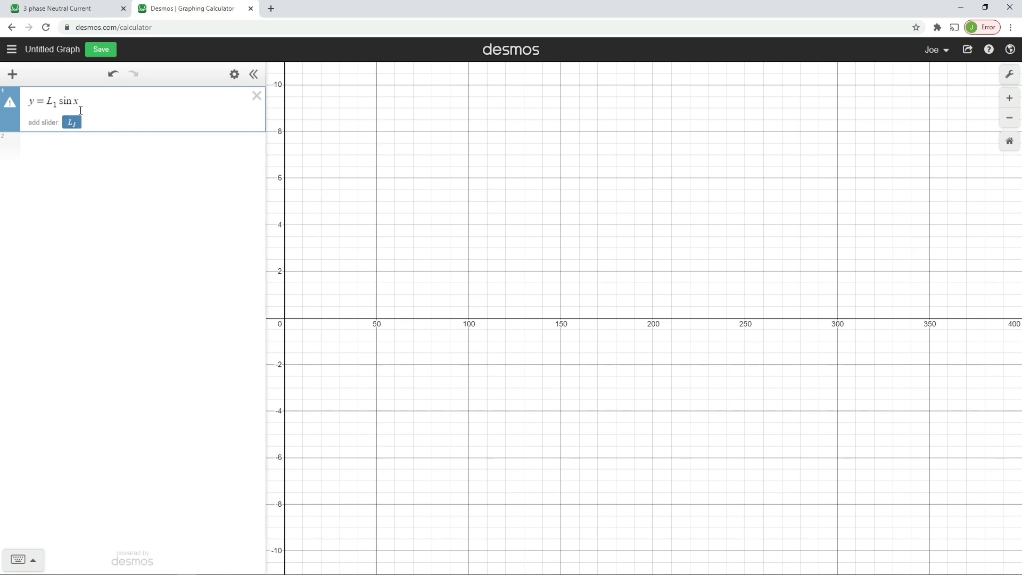
# Add y = L2 sin(x + 120) as the second expression.
pyautogui.click(102, 151)
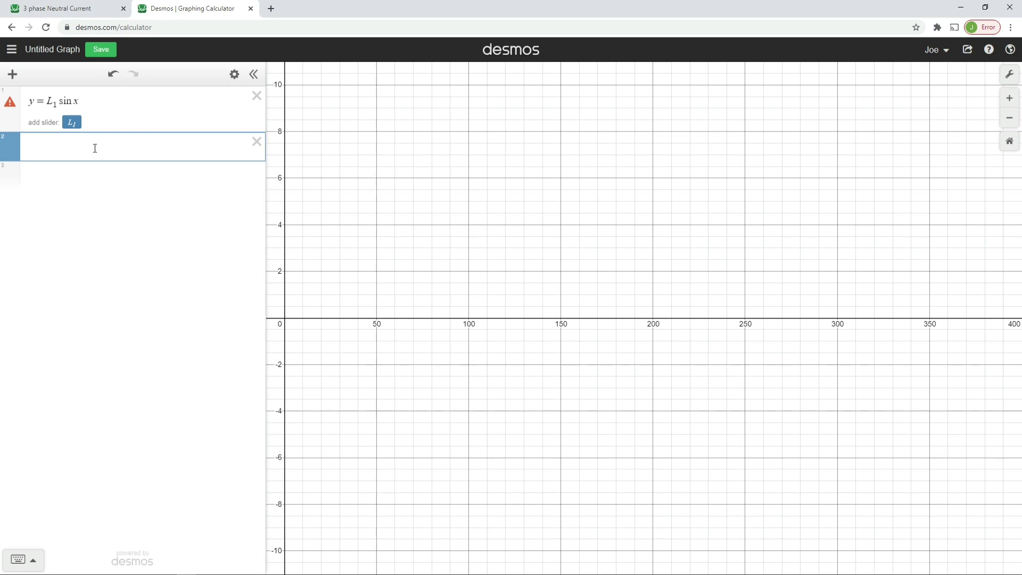
pyautogui.write('y = L_2 ')
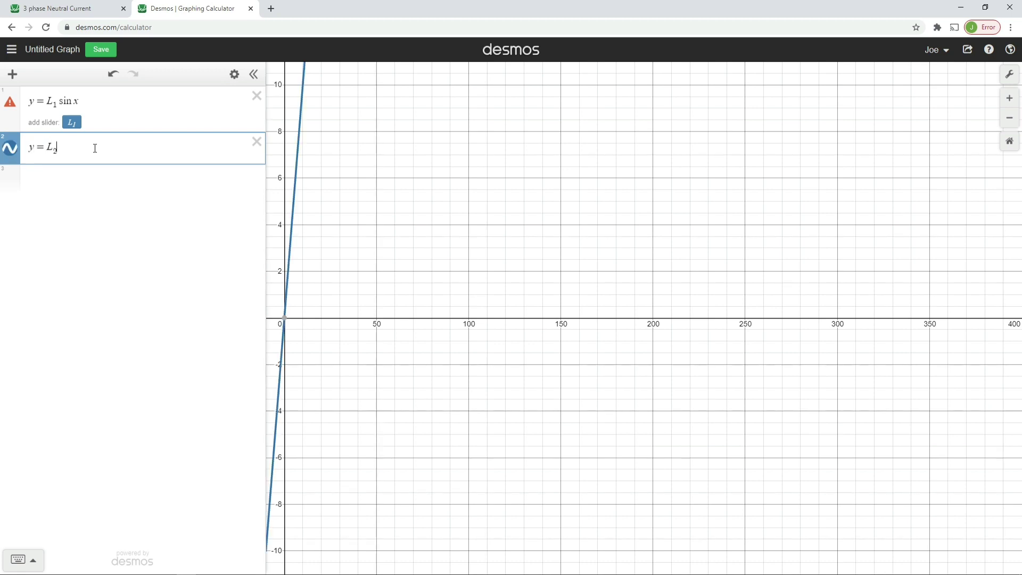
pyautogui.write('sin x')
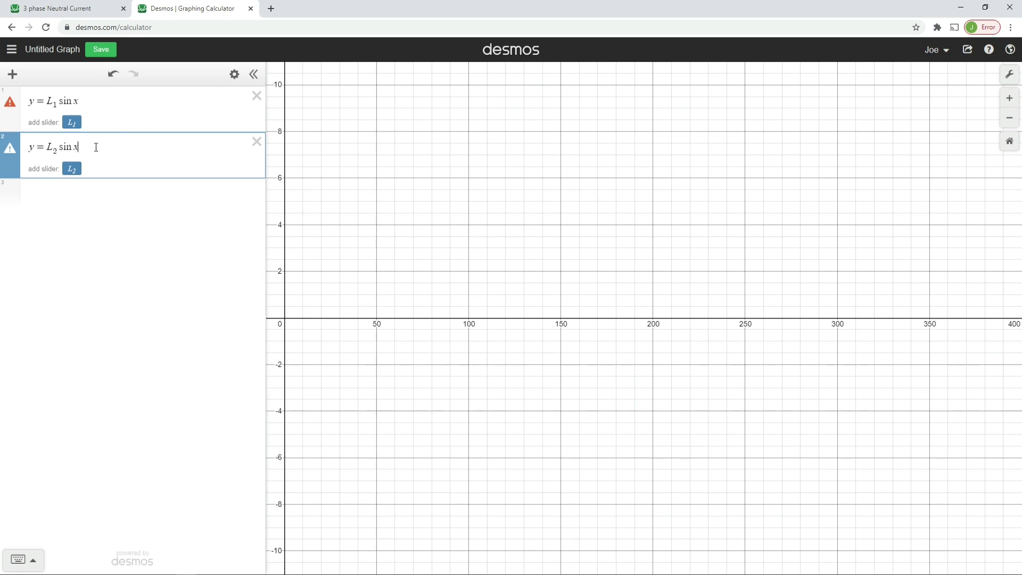
pyautogui.hotkey('shift', 'Left')
pyautogui.press('Left')
pyautogui.write('9')
pyautogui.press('BackSpace')
pyautogui.write('(x ')
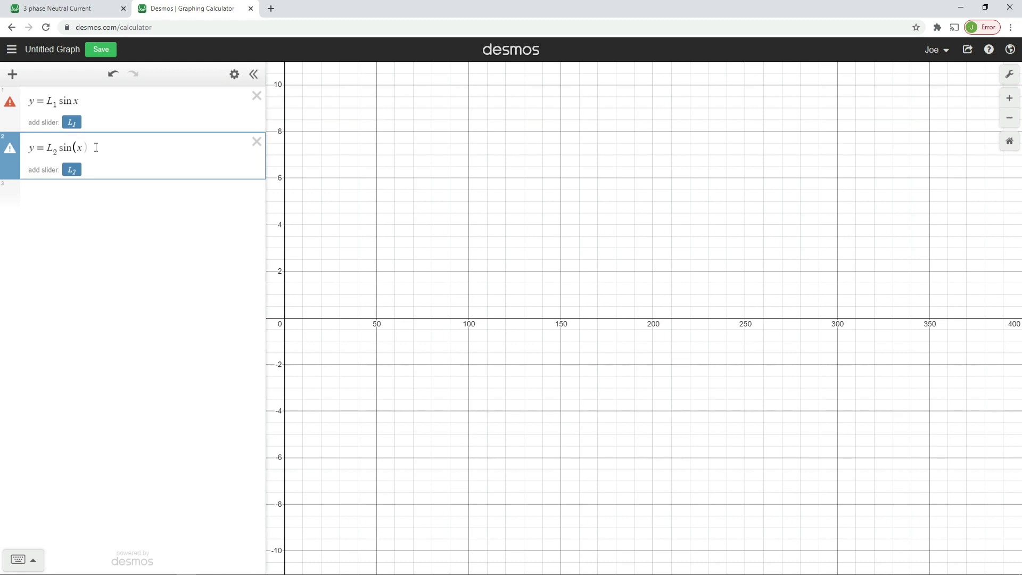
pyautogui.write('+ 120')
# Enter y = L3 sin(x + 240) in the next empty row.
pyautogui.click(76, 197)
pyautogui.write('y=L_3')
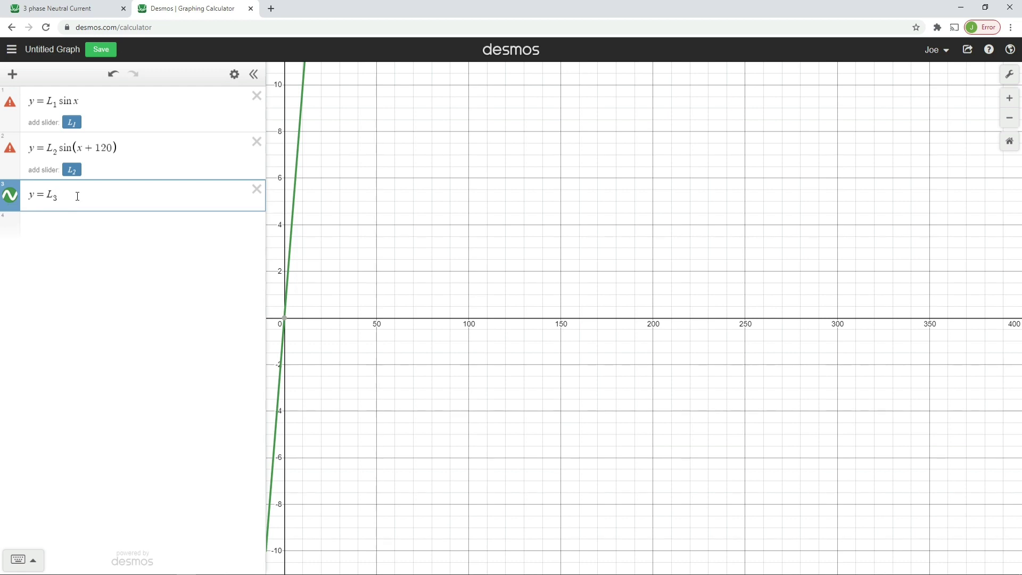
pyautogui.press('Right')
pyautogui.write('sin(')
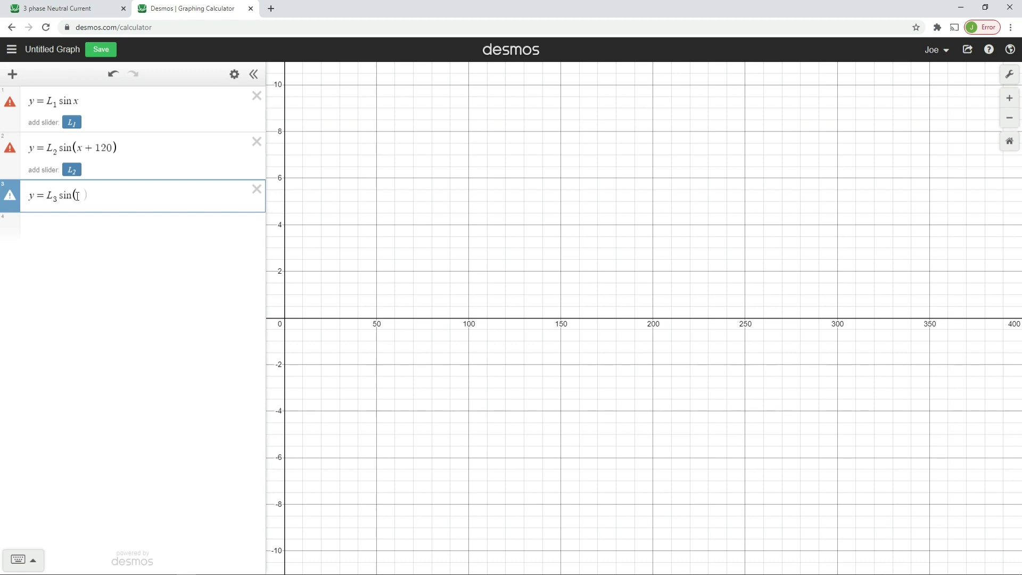
pyautogui.write('x ')
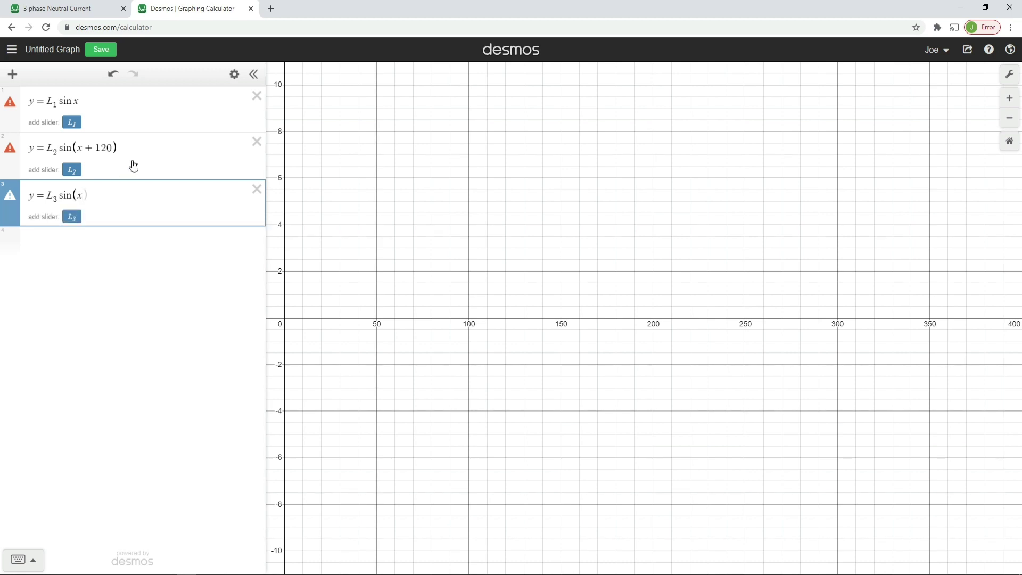
pyautogui.write('+ 240')
pyautogui.press('Right')
pyautogui.moveTo(11, 200)
# Create L1, L2, L3 sliders at 1 and reorder the L2 and L3 equations above the slider rows.
pyautogui.click(72, 123)
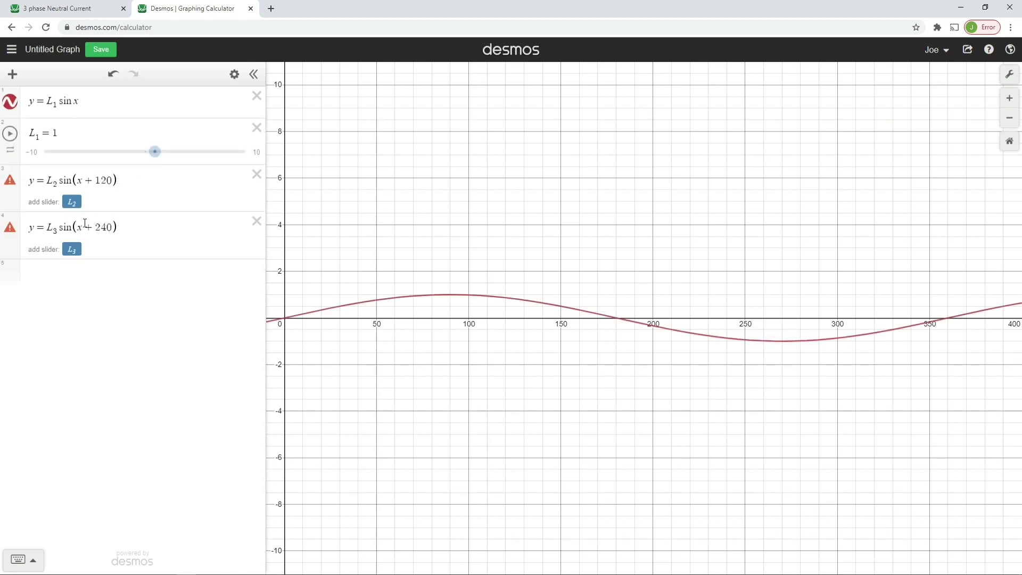
pyautogui.click(72, 202)
pyautogui.click(72, 283)
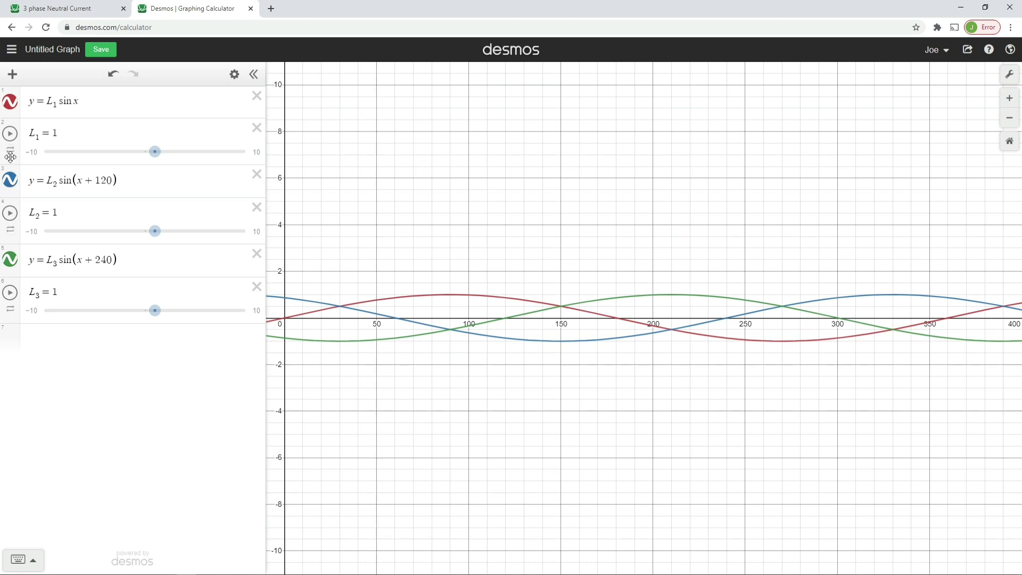
pyautogui.moveTo(11, 190); pyautogui.dragTo(12, 140)
pyautogui.moveTo(11, 271); pyautogui.dragTo(12, 176)
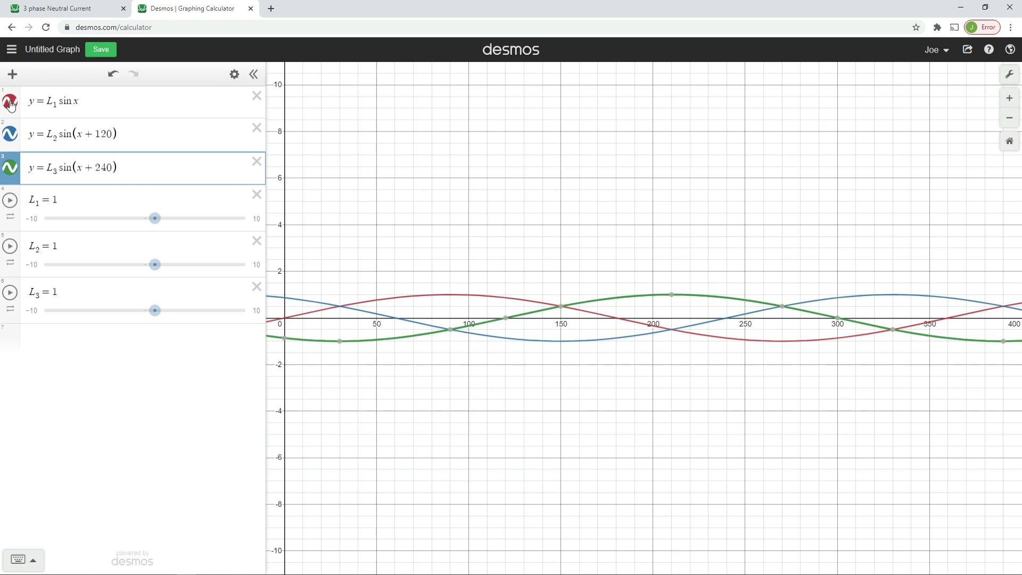
# Pin peak labels (90, 1) on red, (210, 1) on green, and (330, 1) on blue.
pyautogui.moveTo(423, 299); pyautogui.dragTo(451, 298)
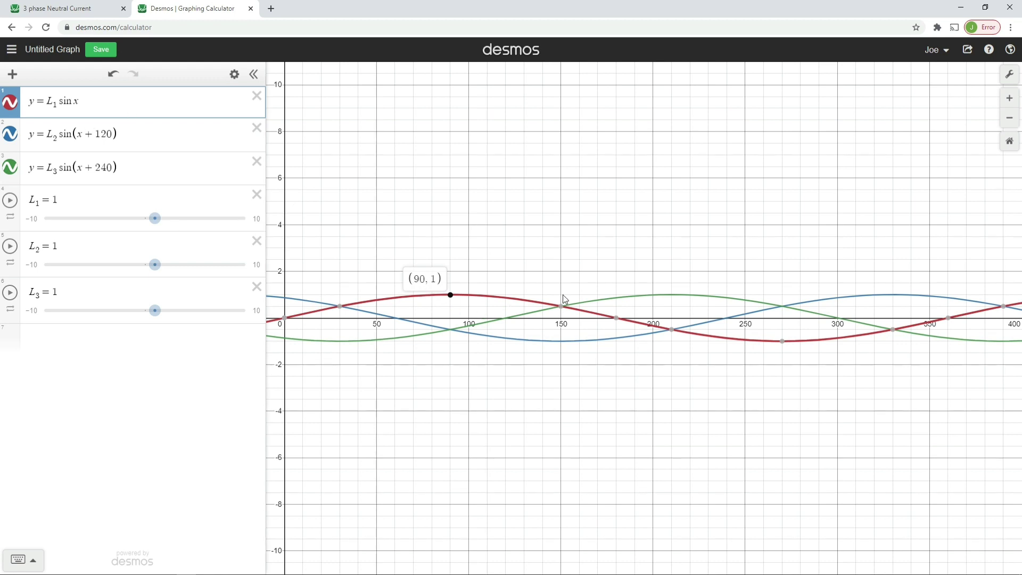
pyautogui.click(673, 296)
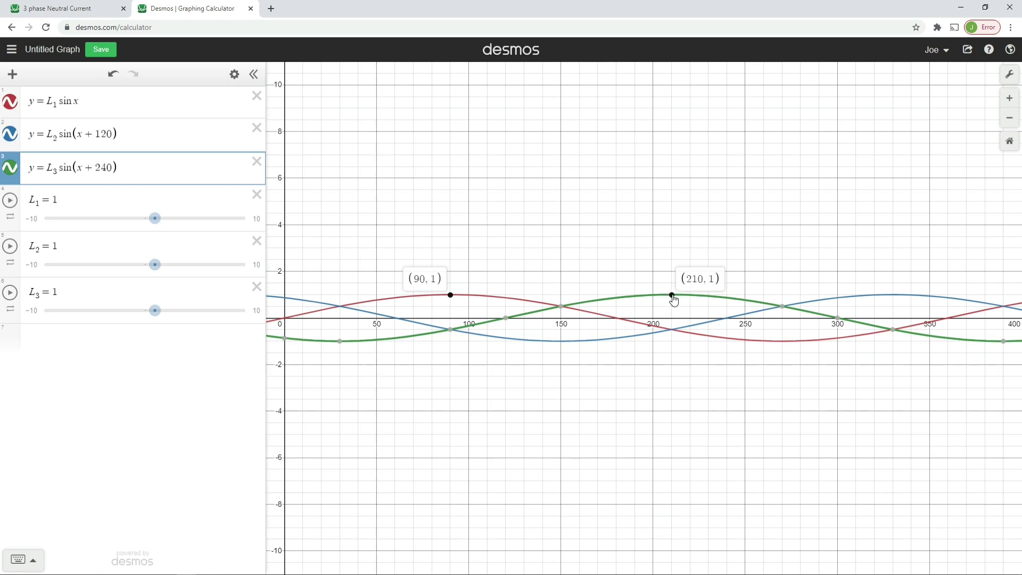
pyautogui.click(894, 296)
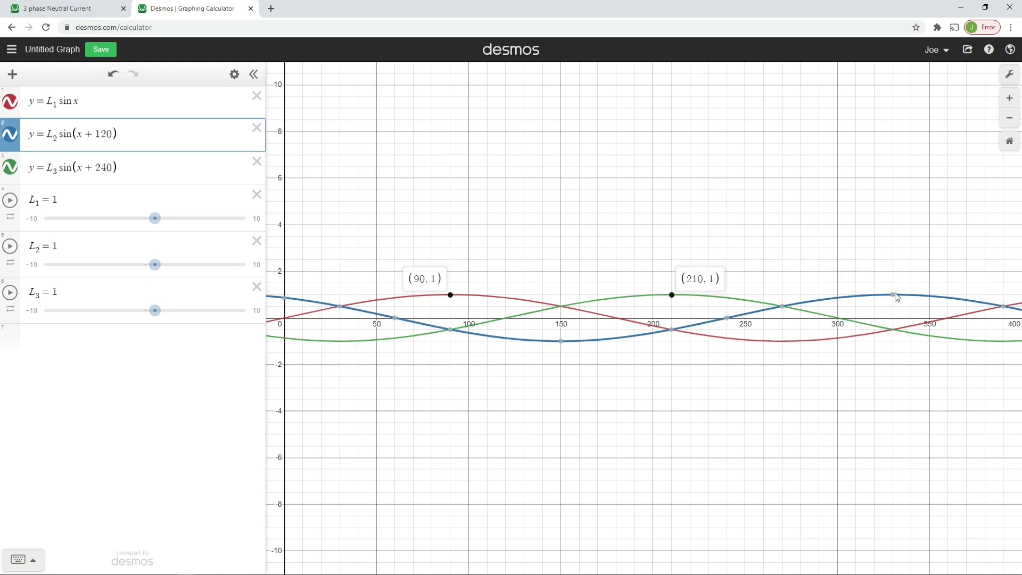
pyautogui.click(893, 296)
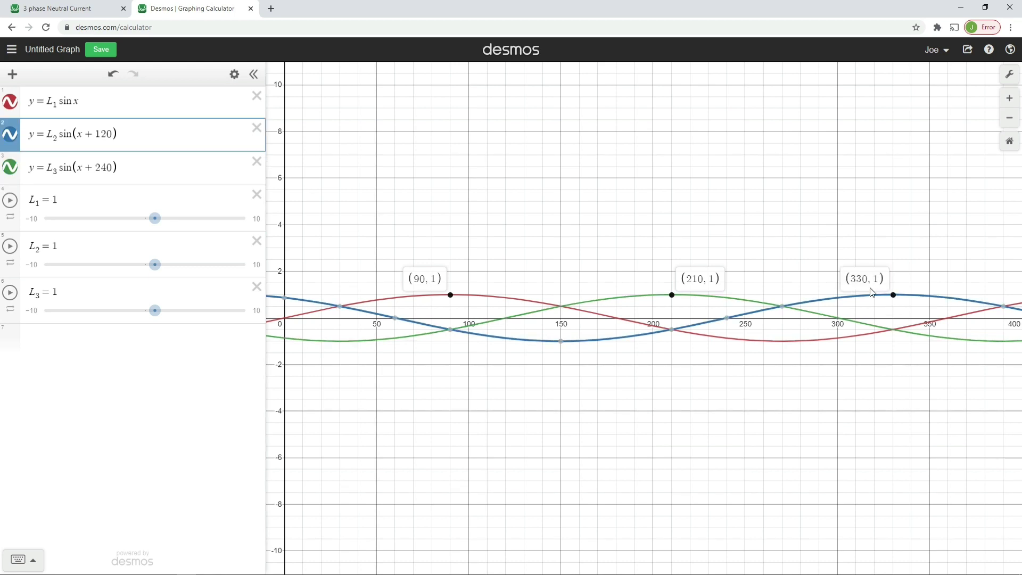